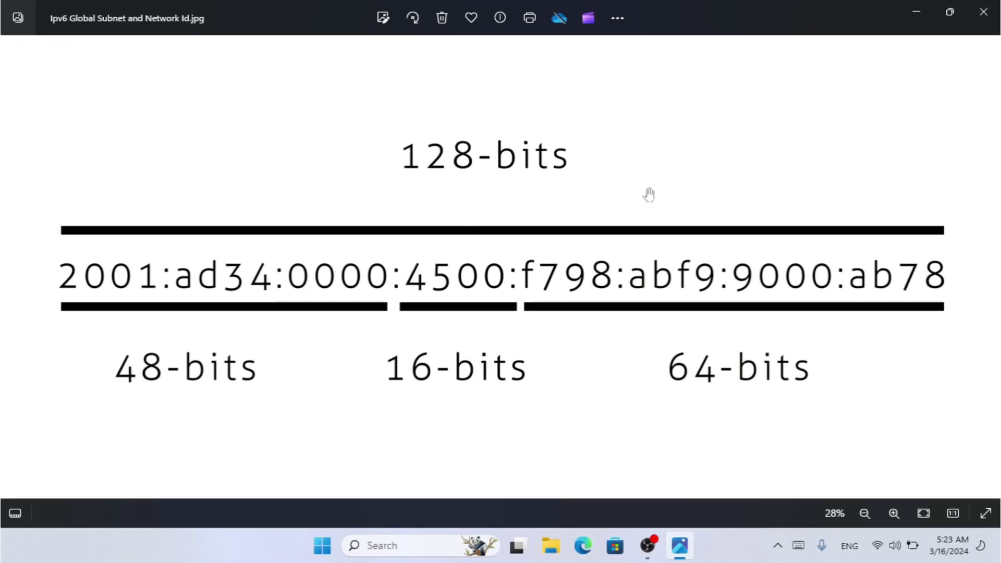
# Step: Minimize the image viewer and open the Ethernet page of Network & internet in Windows Settings
pyautogui.click(917, 15)
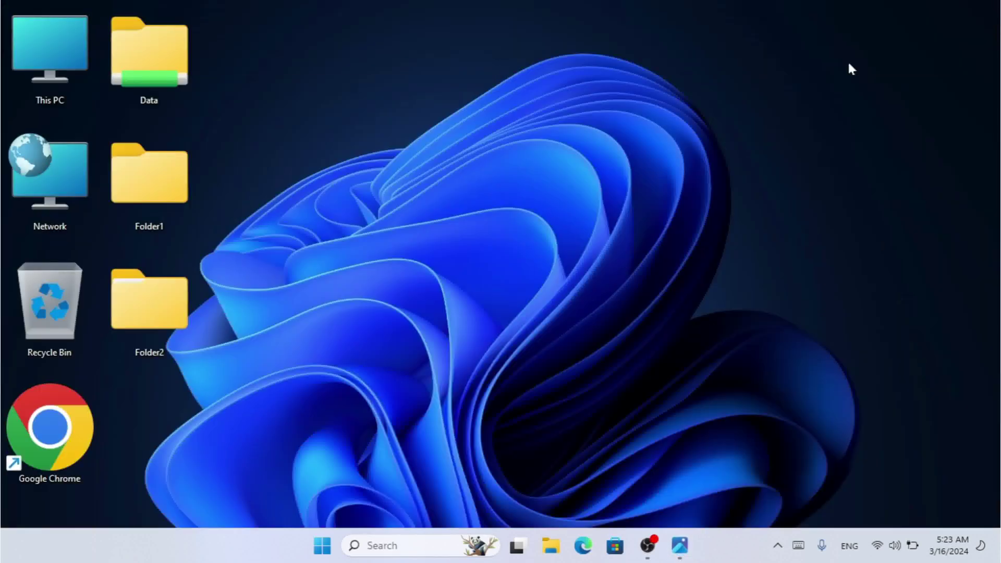
pyautogui.press('super+i')
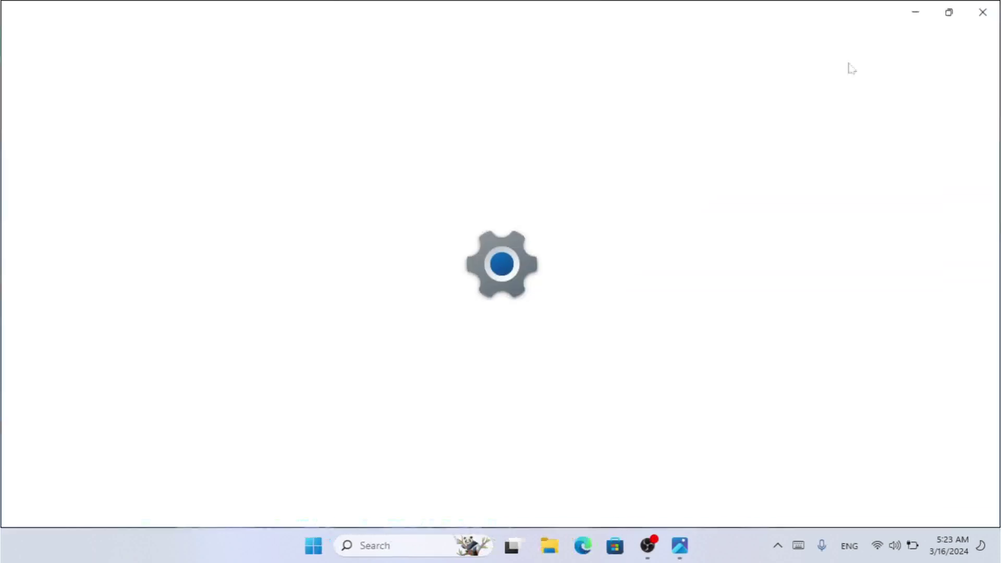
pyautogui.rightClick(652, 68)
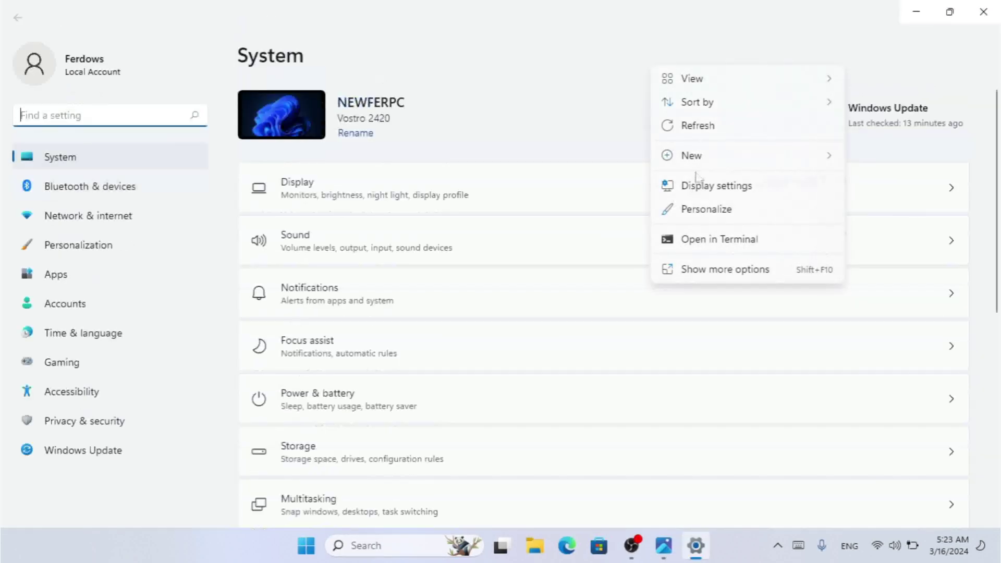
pyautogui.click(695, 125)
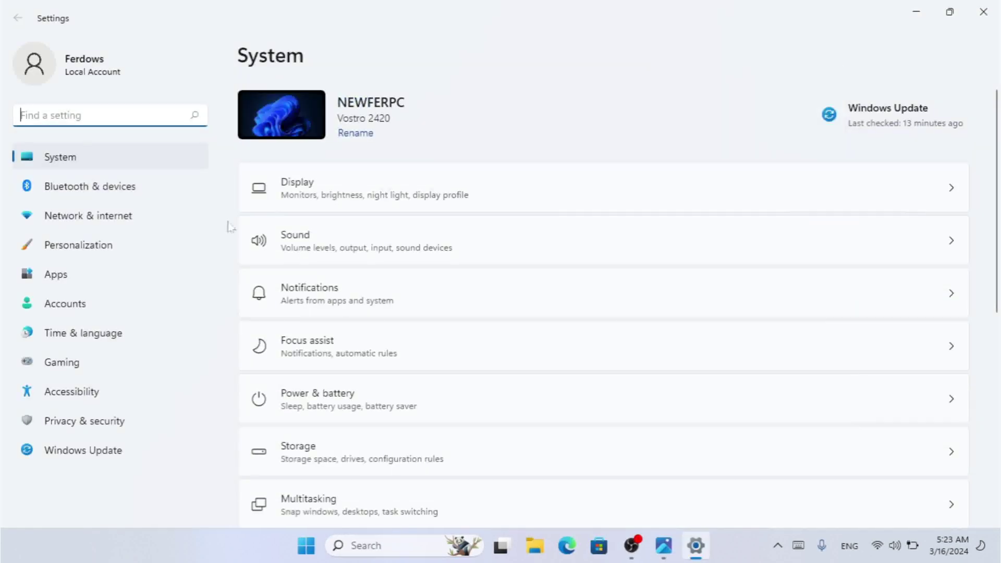
pyautogui.click(144, 227)
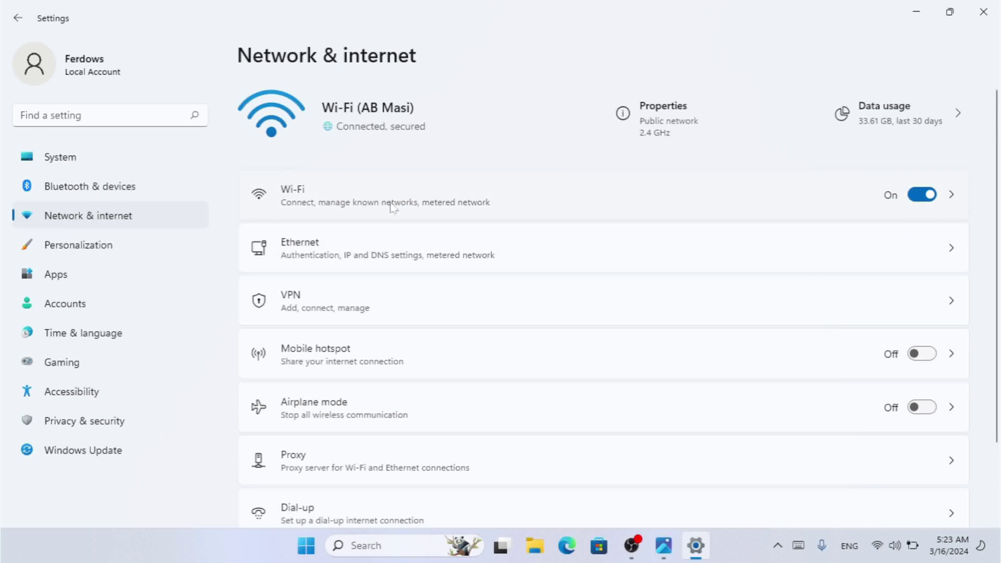
pyautogui.click(399, 250)
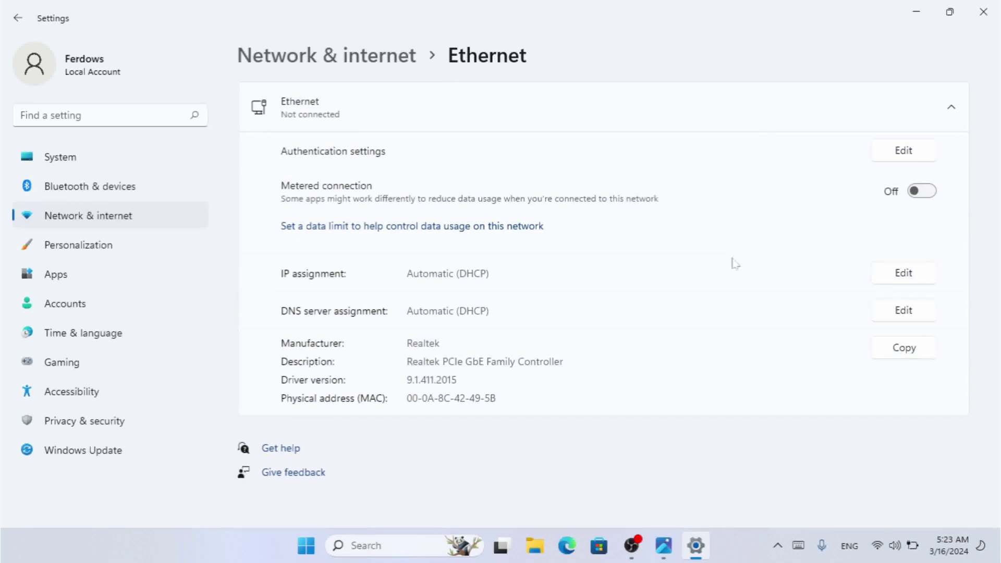
# Step: Switch the Ethernet connection's IP assignment to Manual
pyautogui.click(901, 278)
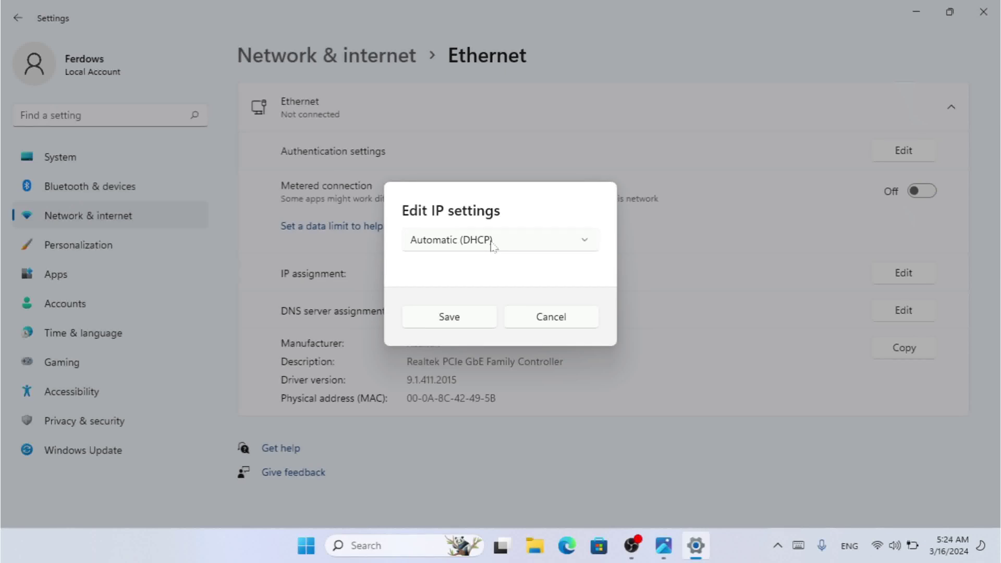
pyautogui.click(493, 245)
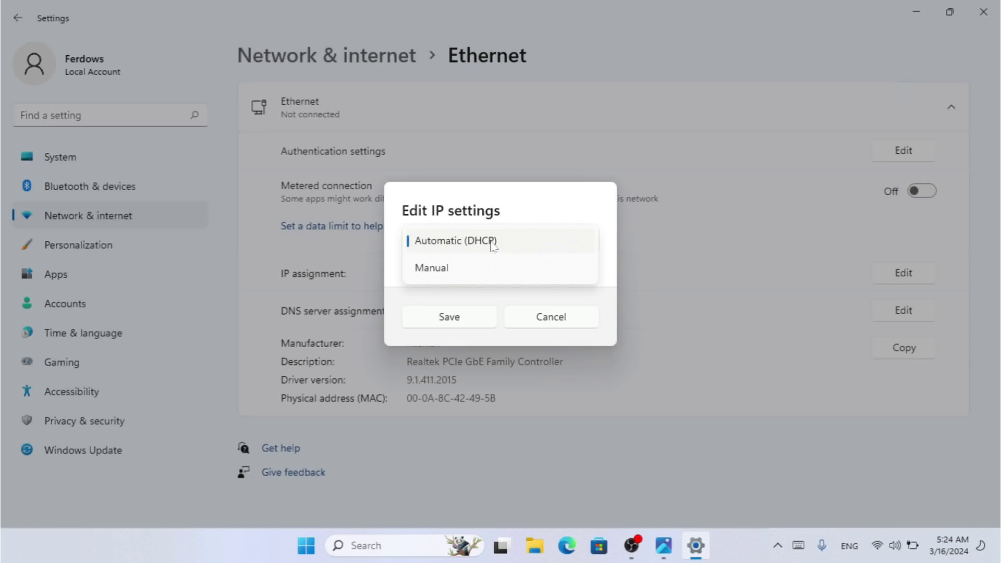
pyautogui.click(424, 268)
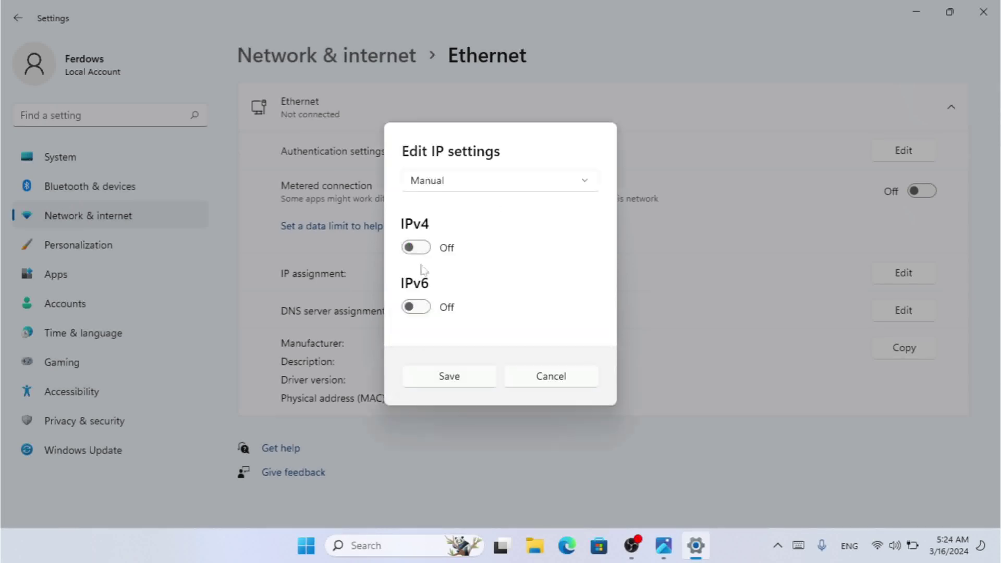
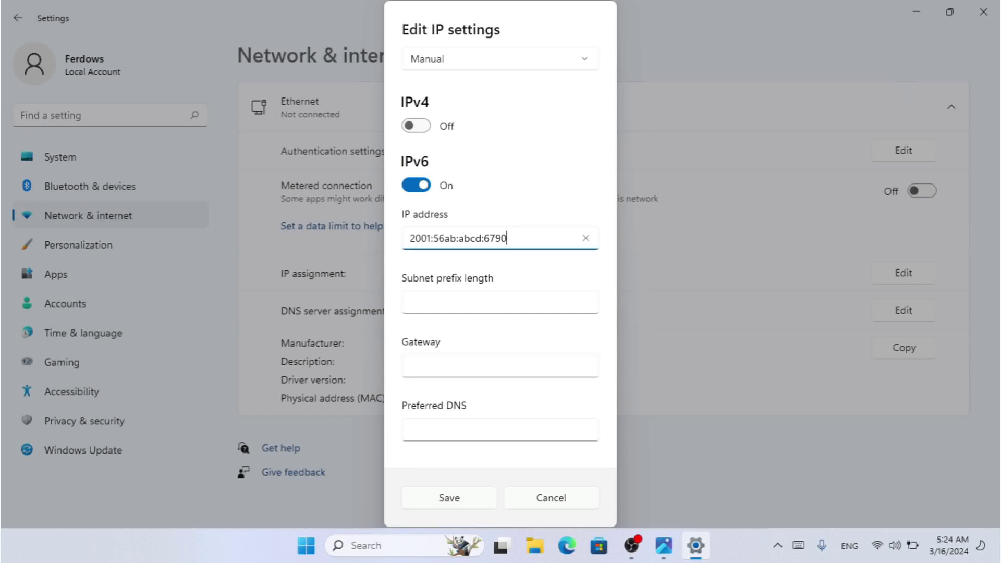
# Step: Complete the IPv6 address as 2001:56ab:abcd:6790:0:0:67ad:6790
pyautogui.write(':')
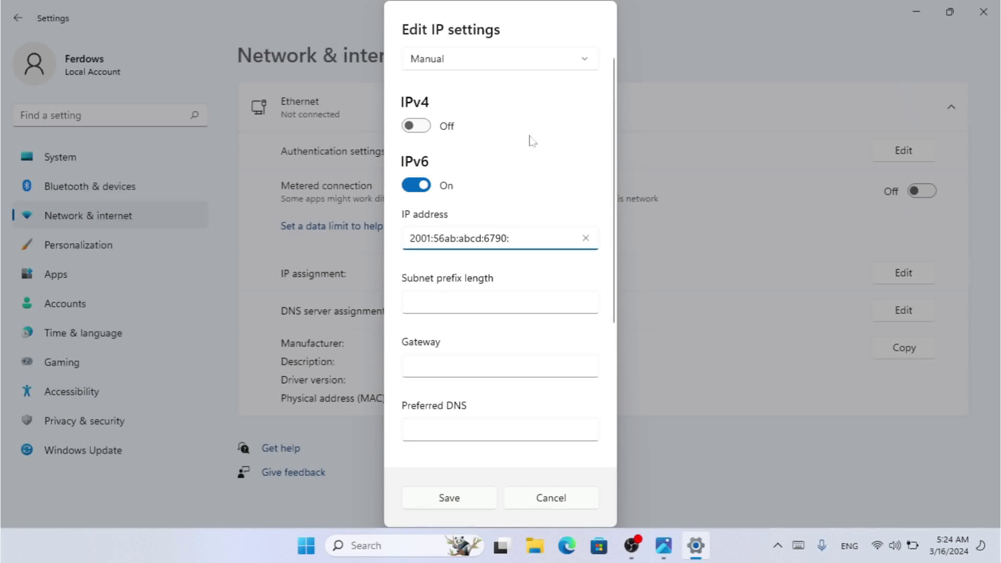
pyautogui.write('0')
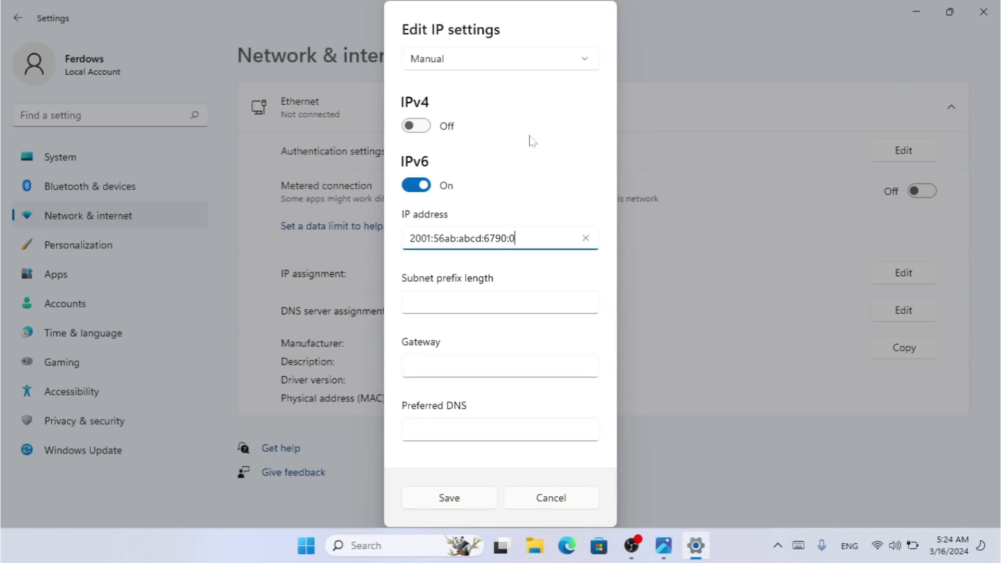
pyautogui.write(':0')
pyautogui.write(':67ad')
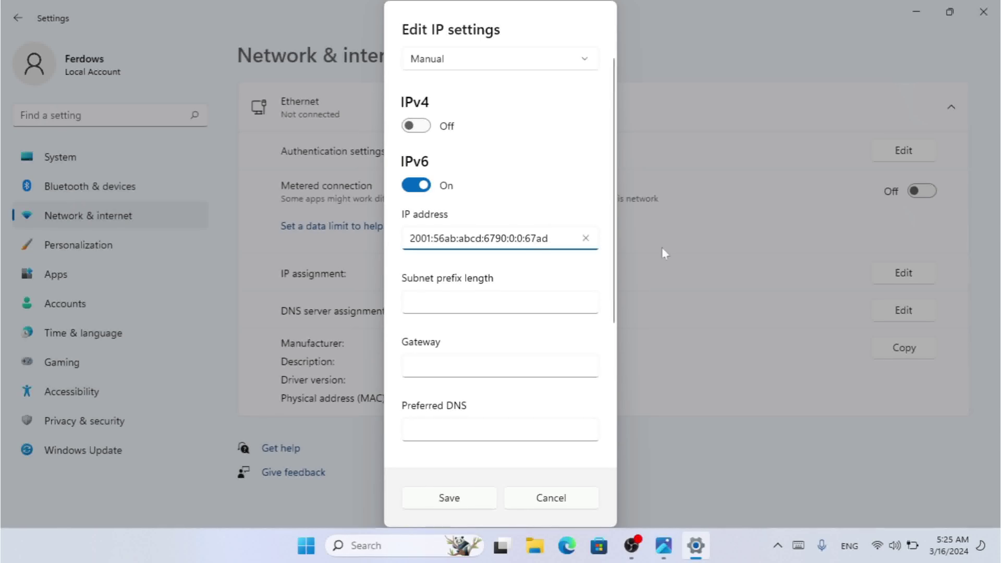
pyautogui.write(':')
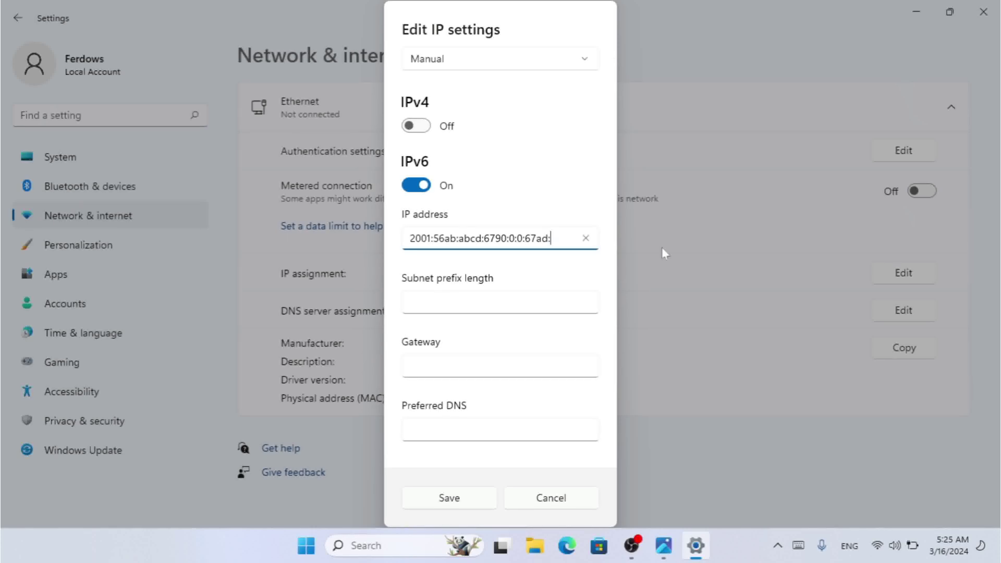
pyautogui.write('6790')
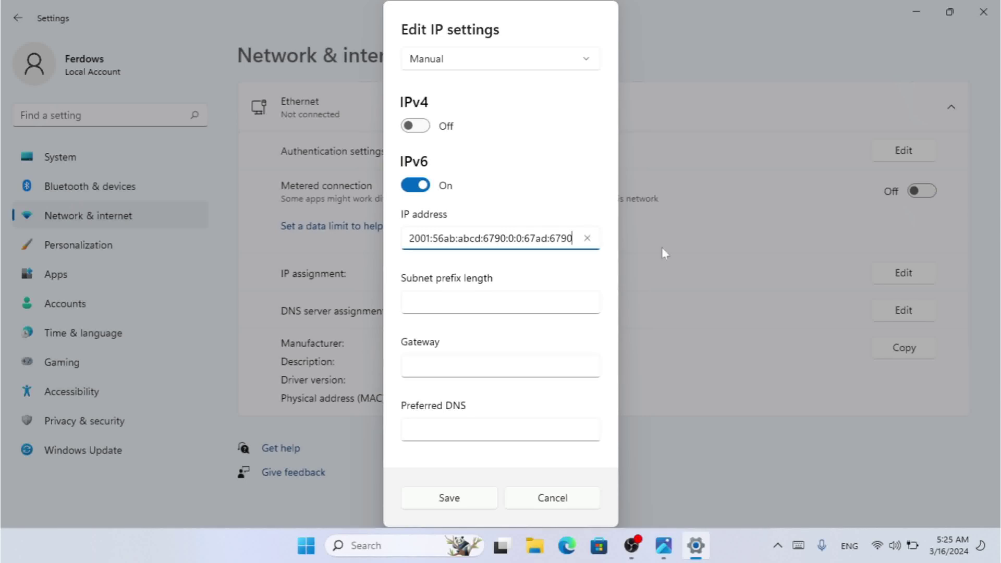
# Step: Select and copy the whole IPv6 address just entered
pyautogui.press('Left')
pyautogui.press('Left')
pyautogui.press('Left')
pyautogui.press('Left')
pyautogui.press('Left')
pyautogui.press('Left')
pyautogui.press('Left')
pyautogui.press('Left')
pyautogui.press('Left')
pyautogui.press('Left')
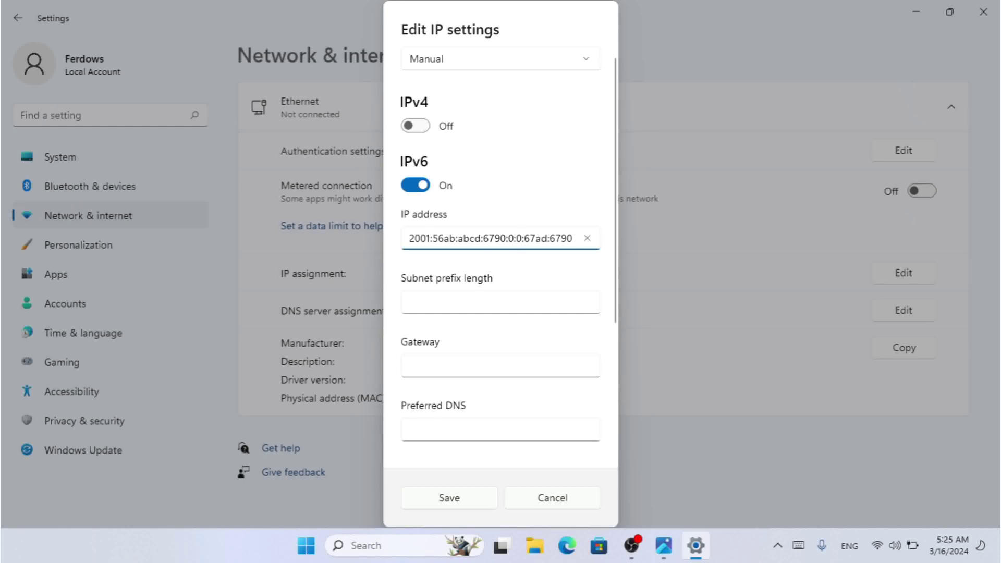
pyautogui.click(410, 238)
pyautogui.hotkey('ctrl', 'a')
pyautogui.hotkey('ctrl', 'c')
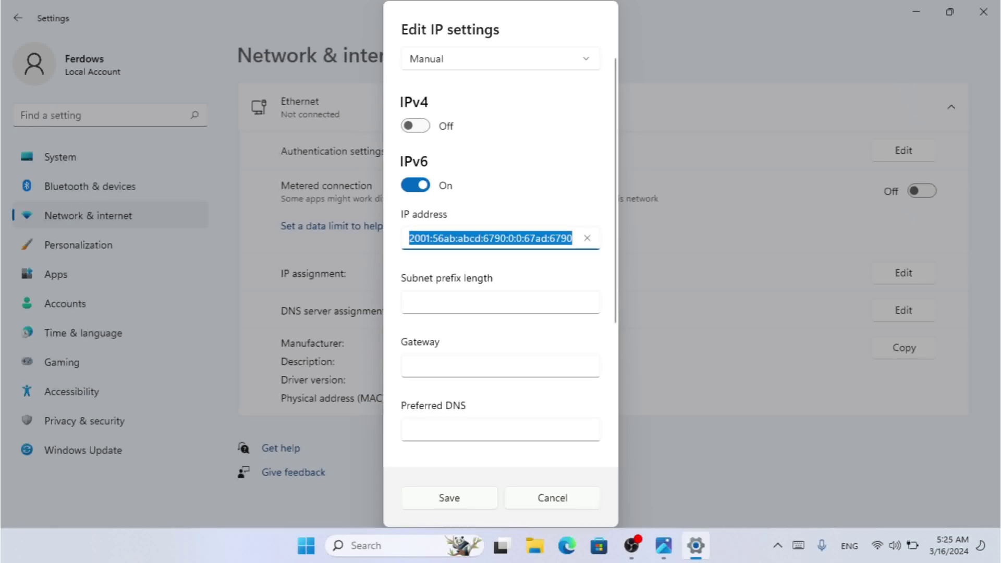
# Step: Set the IPv6 subnet prefix length to 64
pyautogui.click(410, 302)
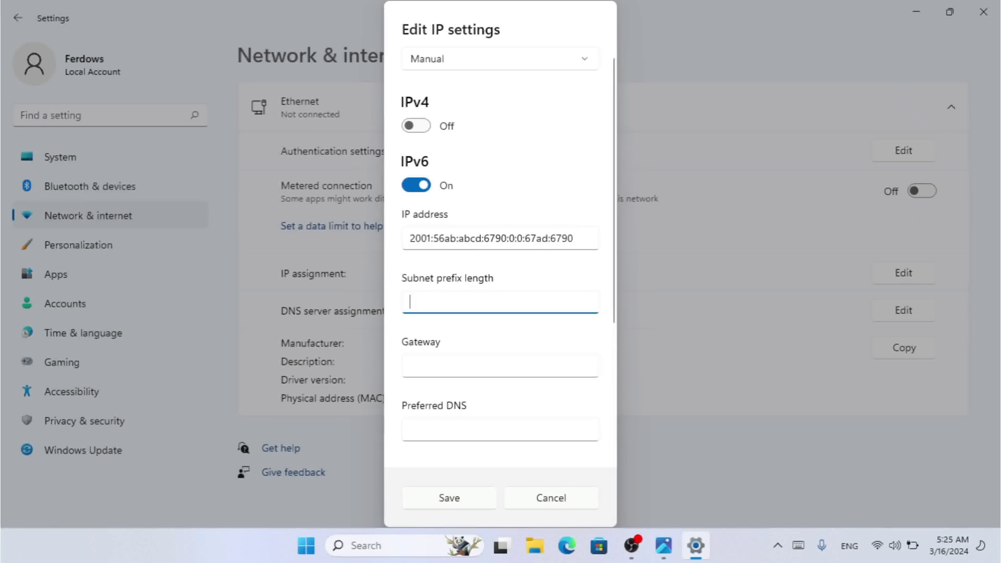
pyautogui.write('200')
pyautogui.press('BackSpace')
pyautogui.press('BackSpace')
pyautogui.press('BackSpace')
pyautogui.write('64')
# Step: Enter gateway 2001:56ab:abcd:6790:0:0:67ad:6791 and preferred DNS 2001:56ab:abcd:6790:0:0:67ad:6790, and save the IP settings
pyautogui.click(500, 365)
pyautogui.hotkey('ctrl', 'v')
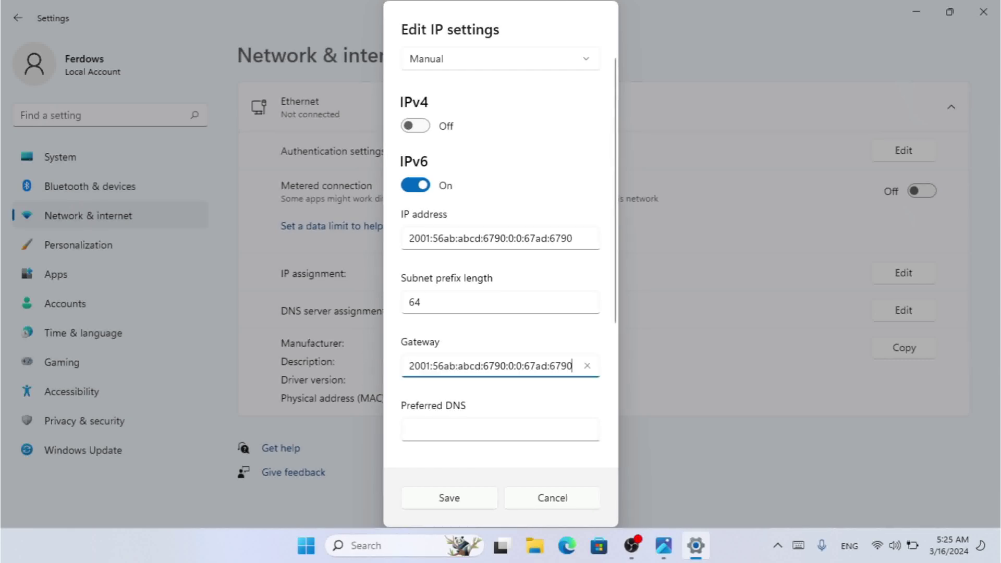
pyautogui.press('BackSpace')
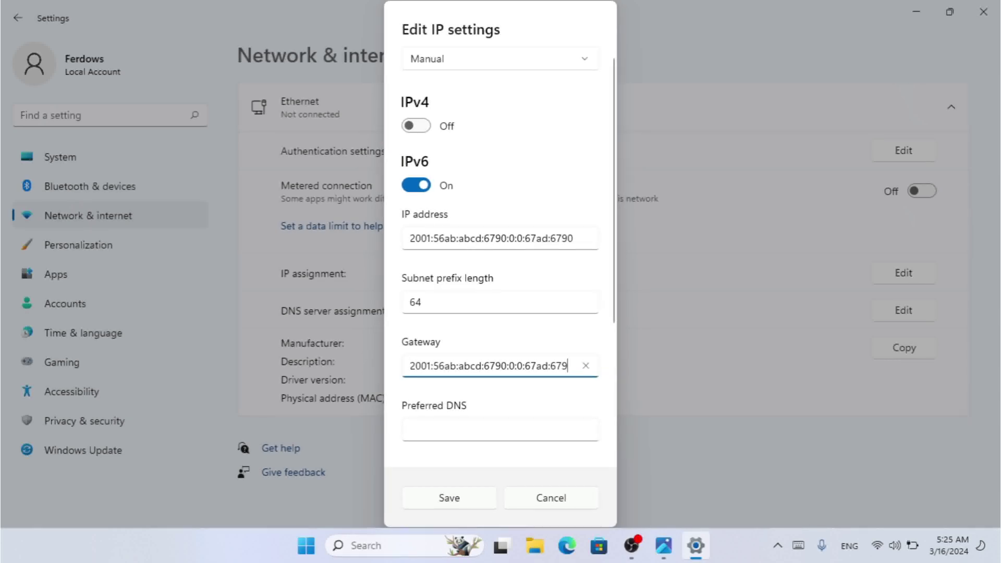
pyautogui.scroll(-1, 482, 253)
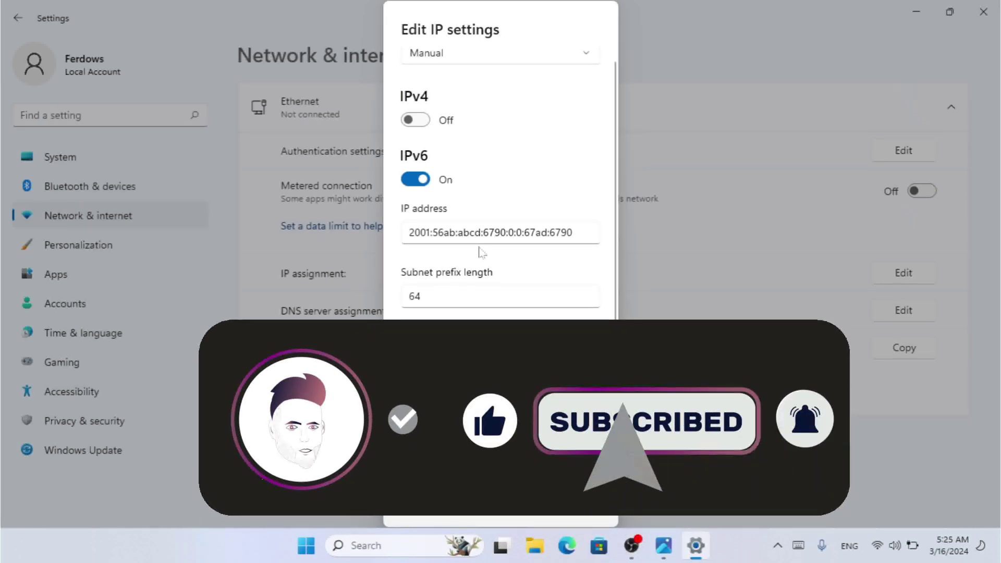
pyautogui.click(438, 498)
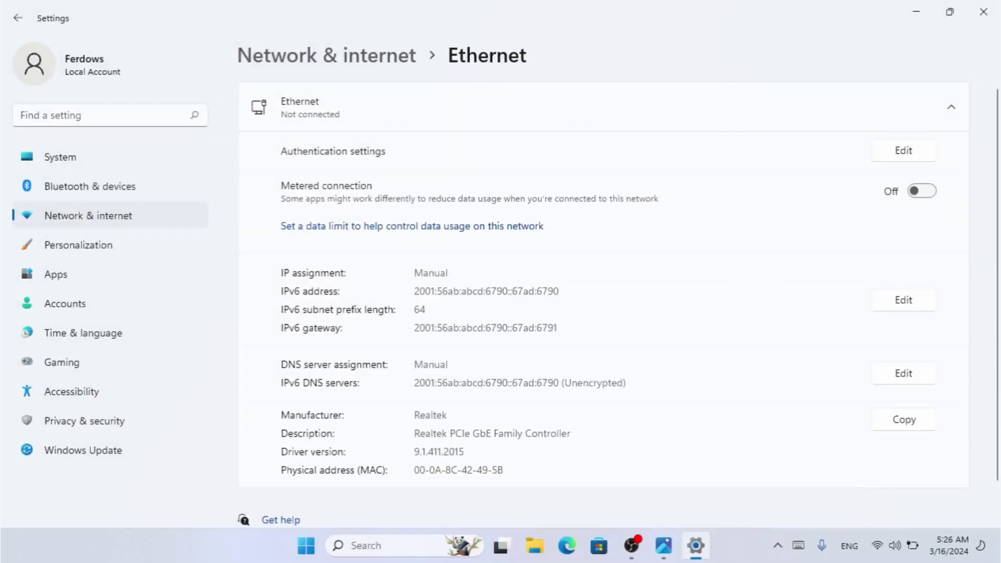
# Step: Minimize Settings and open the adapter settings from the desktop Network item's Network and Sharing Center
pyautogui.click(907, 12)
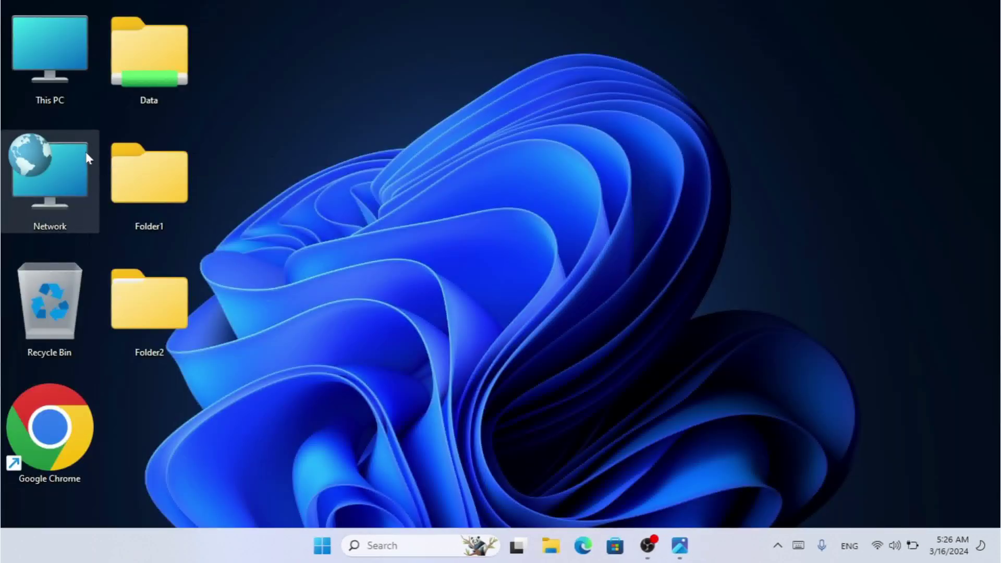
pyautogui.rightClick(87, 152)
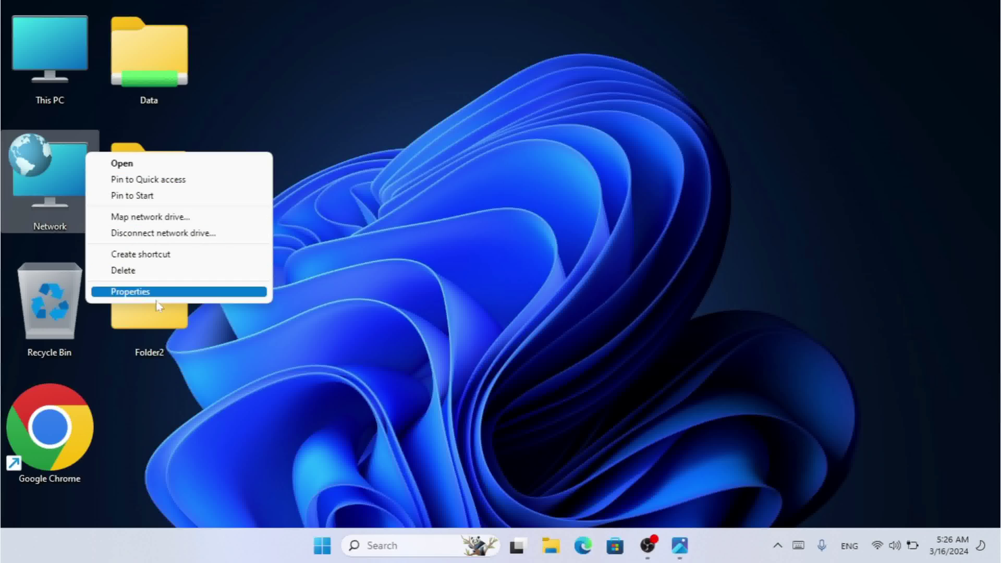
pyautogui.press('Escape')
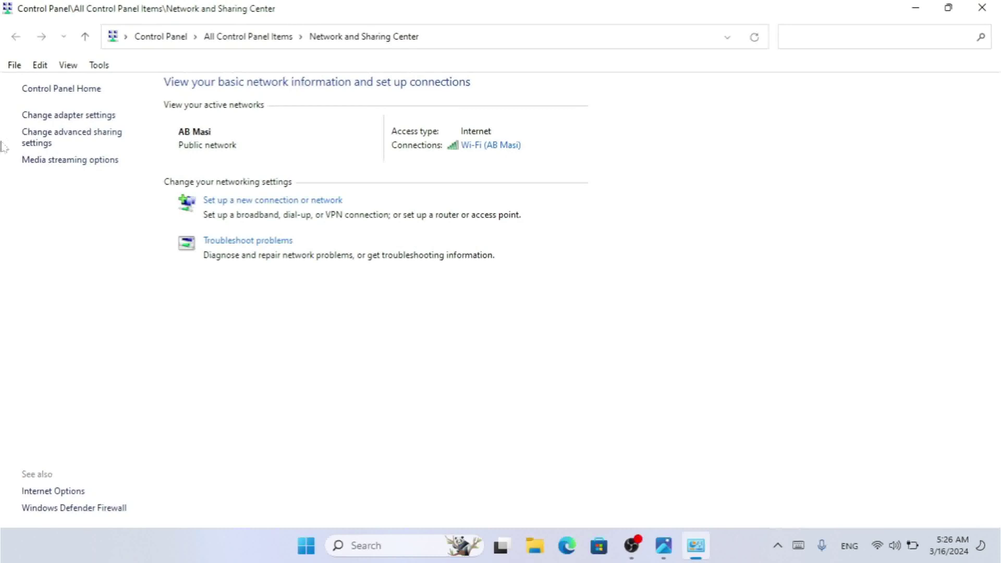
pyautogui.click(87, 121)
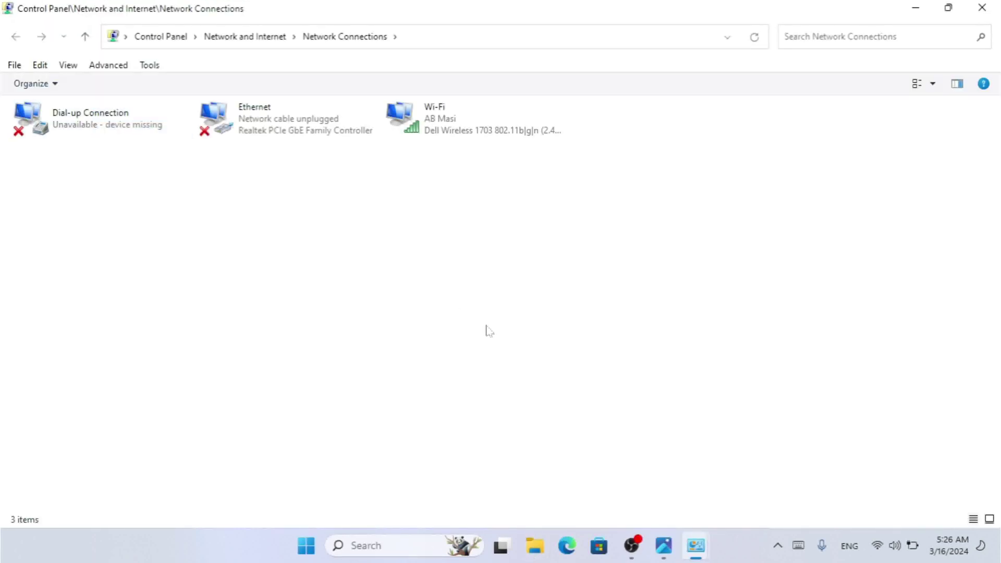
# Step: Open Network Connections by running the command ncpa.cpl
pyautogui.press('super+r')
pyautogui.write('ncpa.cpl')
pyautogui.press('Return')
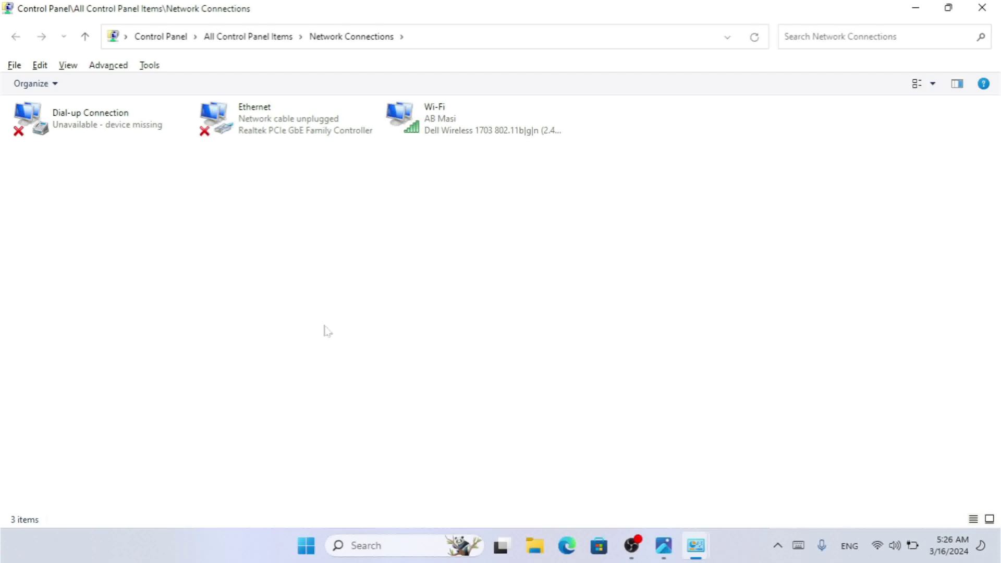
# Step: Set the Ethernet adapter's TCP/IPv6 properties to obtain the IPv6 address and DNS server address automatically
pyautogui.click(257, 123)
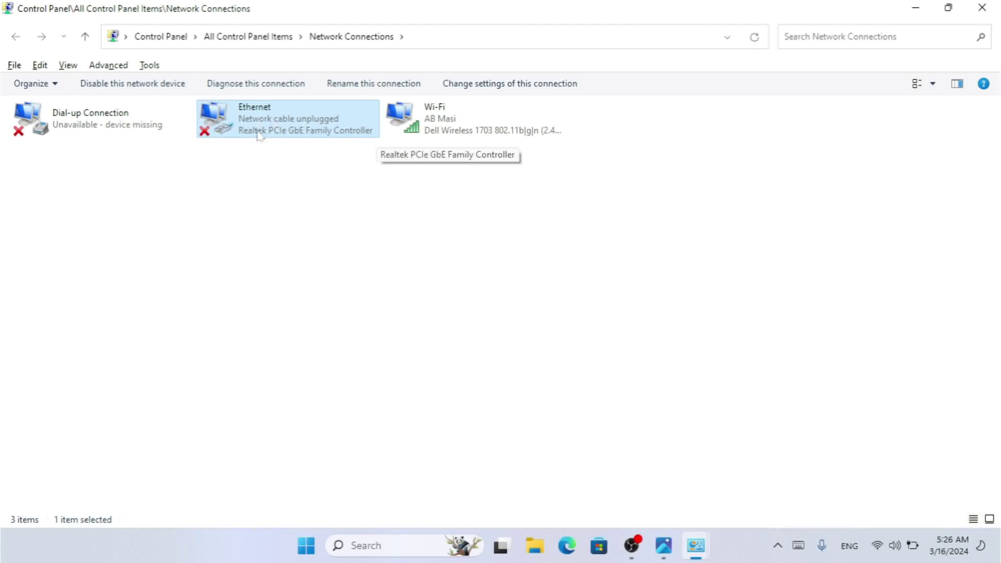
pyautogui.rightClick(296, 130)
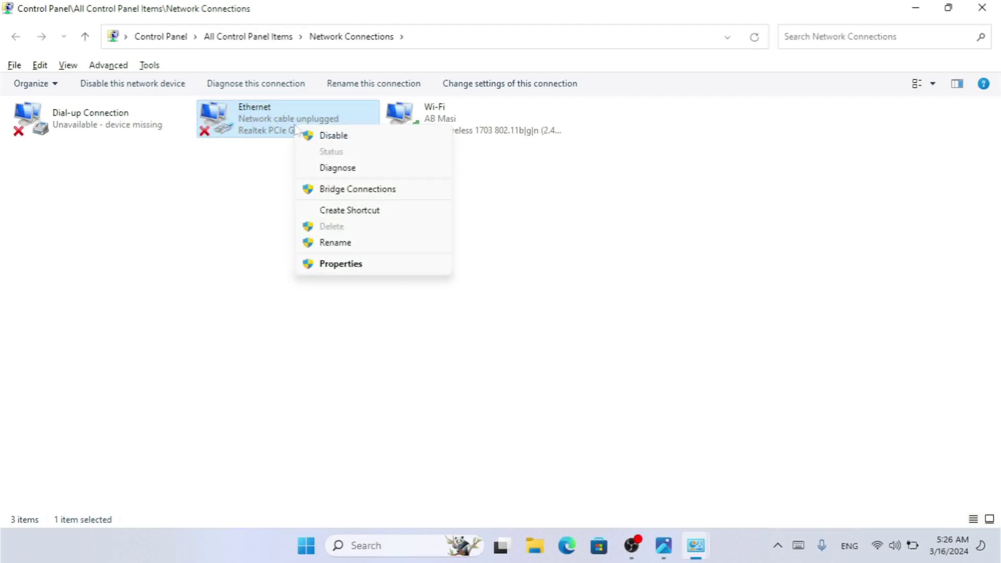
pyautogui.click(349, 264)
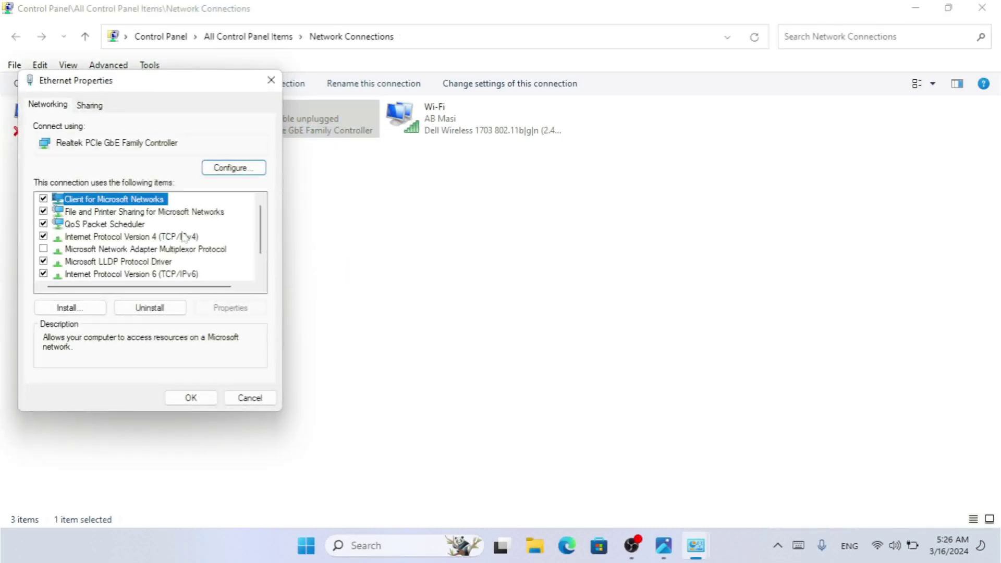
pyautogui.click(186, 275)
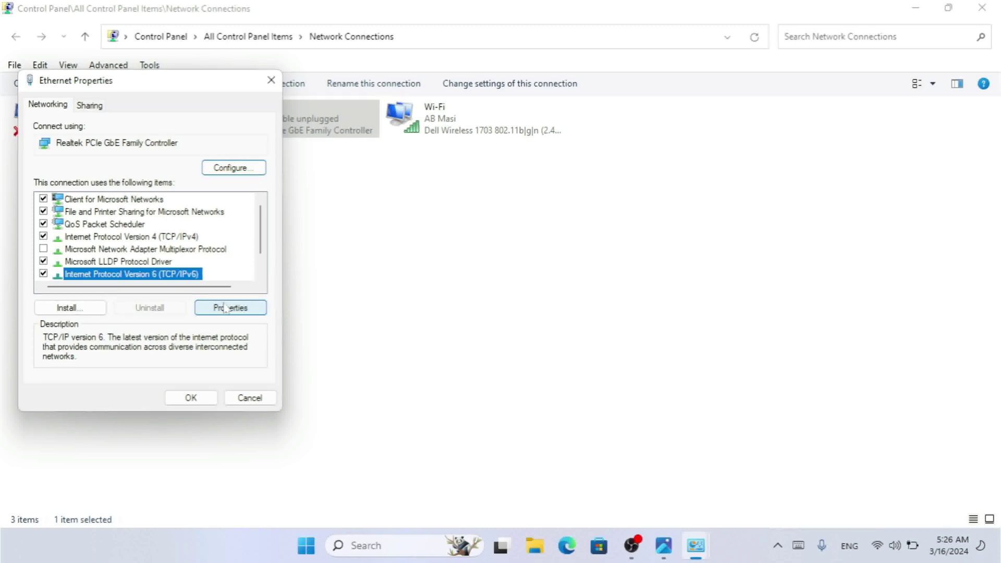
pyautogui.click(225, 308)
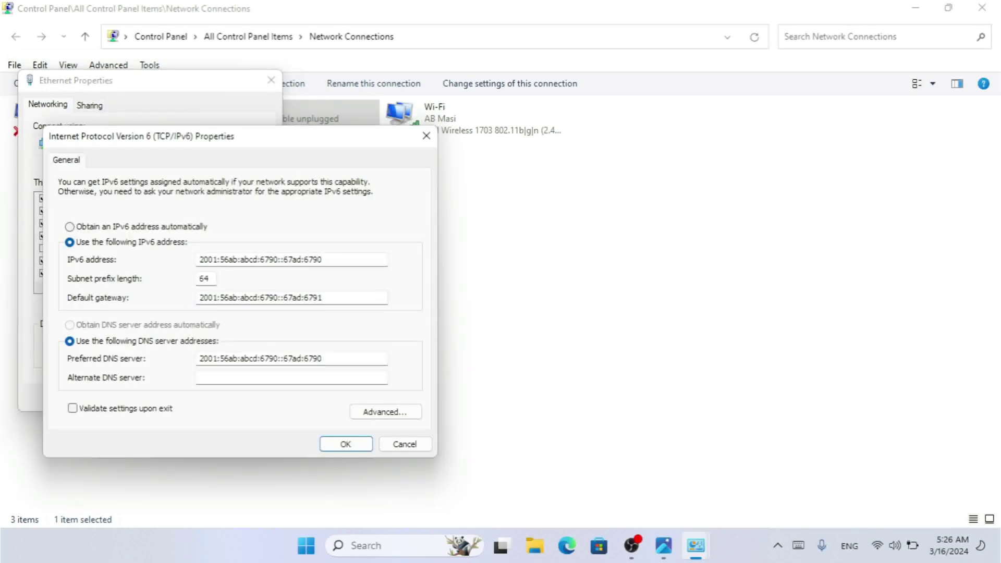
pyautogui.click(135, 227)
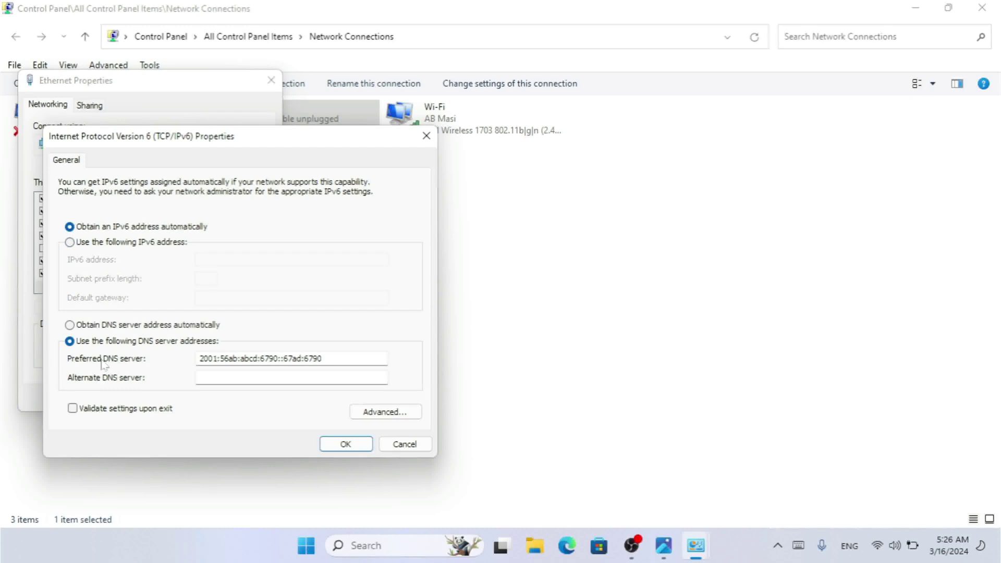
pyautogui.click(127, 326)
pyautogui.click(345, 444)
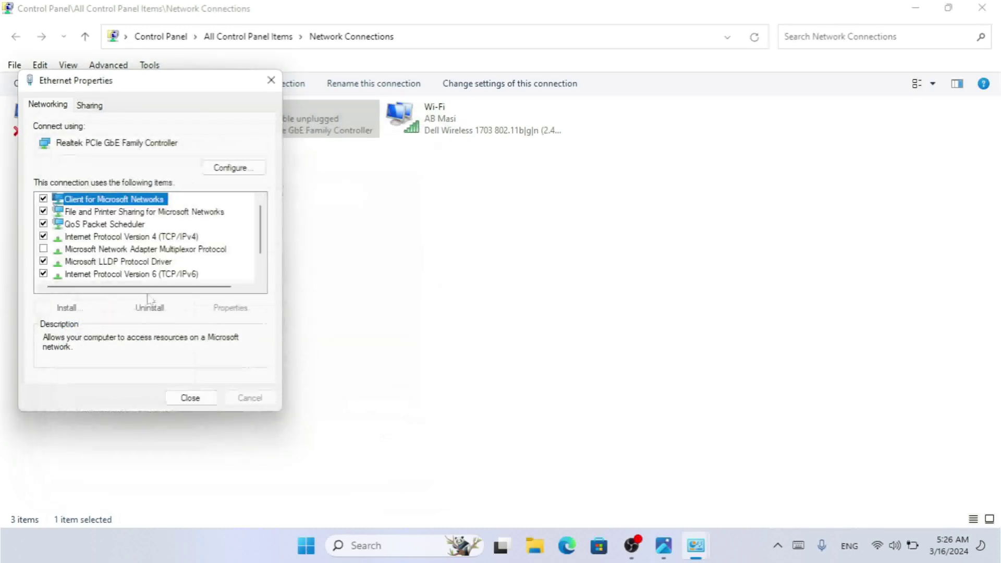
# Step: In the Ethernet adapter's TCP/IPv6 properties, specify the IPv6 address 2001:56ab:abcd:6790:0:0:67ad:6790 manually with a subnet prefix length of 64
pyautogui.click(183, 274)
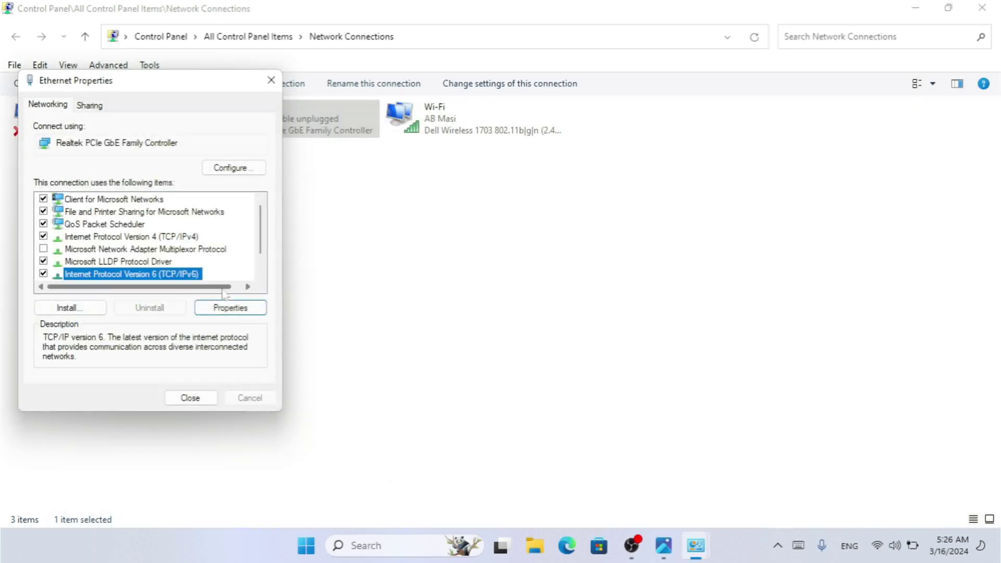
pyautogui.click(230, 308)
pyautogui.click(156, 242)
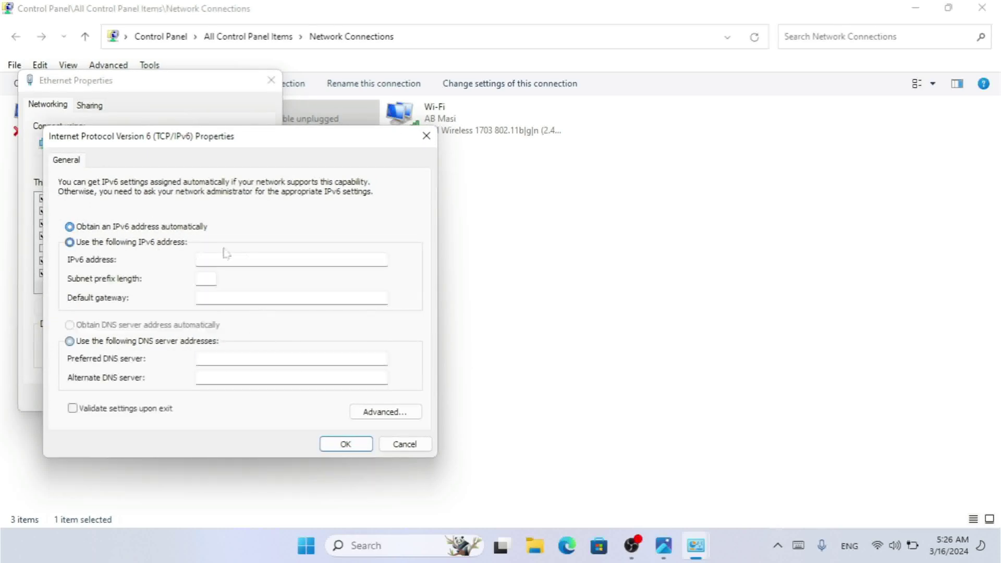
pyautogui.click(267, 259)
pyautogui.write('2001:56ab:abcd:6790:0:0:67ad:6790')
pyautogui.click(200, 279)
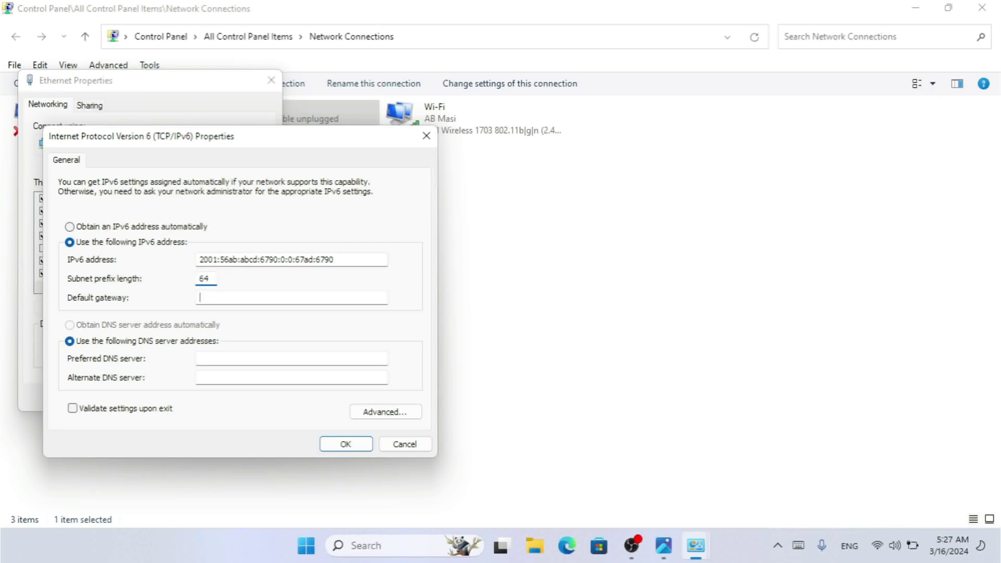
# Step: Set the IPv6 default gateway to 2001:56ab:abcd:6790:0:0:67ad:6791
pyautogui.write('2001:56ab:abcd:6790:0:0:67ad:6790')
pyautogui.press('BackSpace')
pyautogui.write('1')
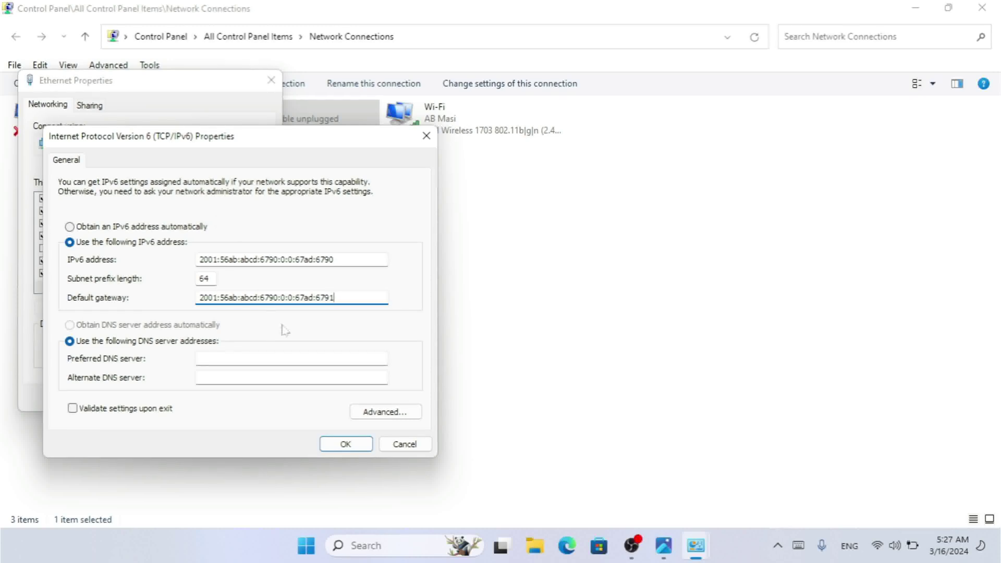
# Step: Set the preferred DNS server to 2001:56ab:abcd:6790:0:0:67ad:6791, apply the IPv6 settings and close the Ethernet properties
pyautogui.click(286, 358)
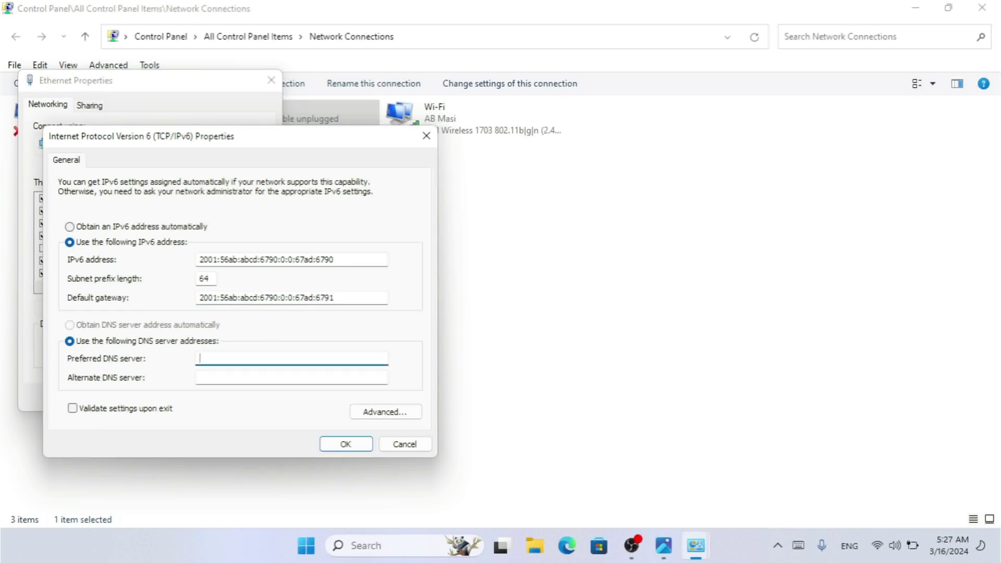
pyautogui.write('2001:56ab:abcd:6790:0:0:67ad:6790')
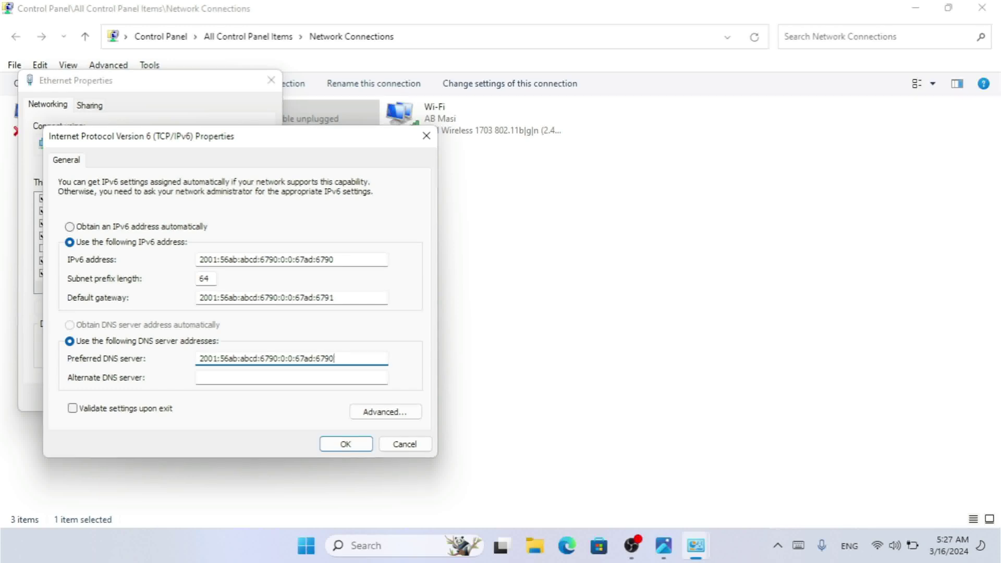
pyautogui.press('BackSpace')
pyautogui.write('1')
pyautogui.click(331, 450)
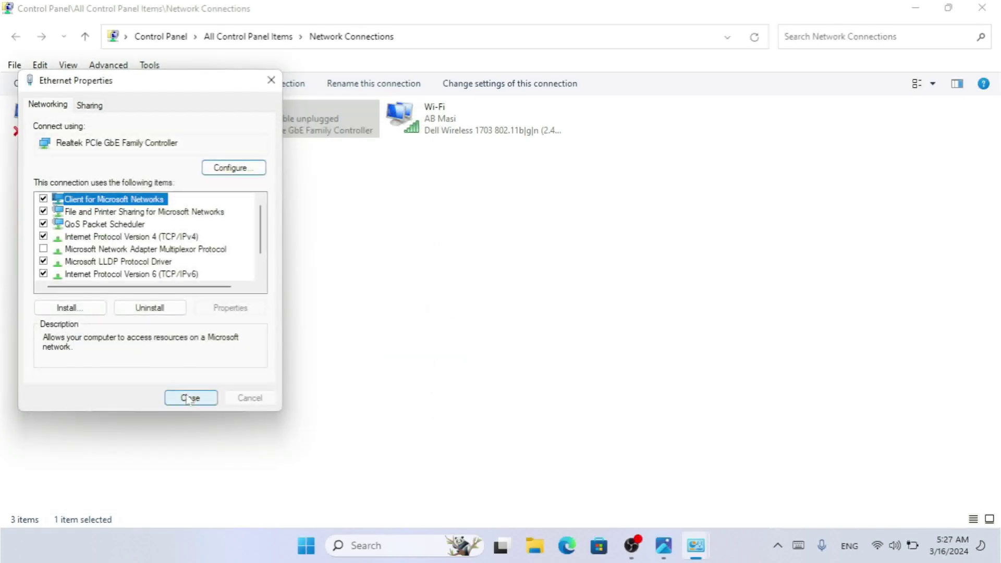
pyautogui.click(193, 398)
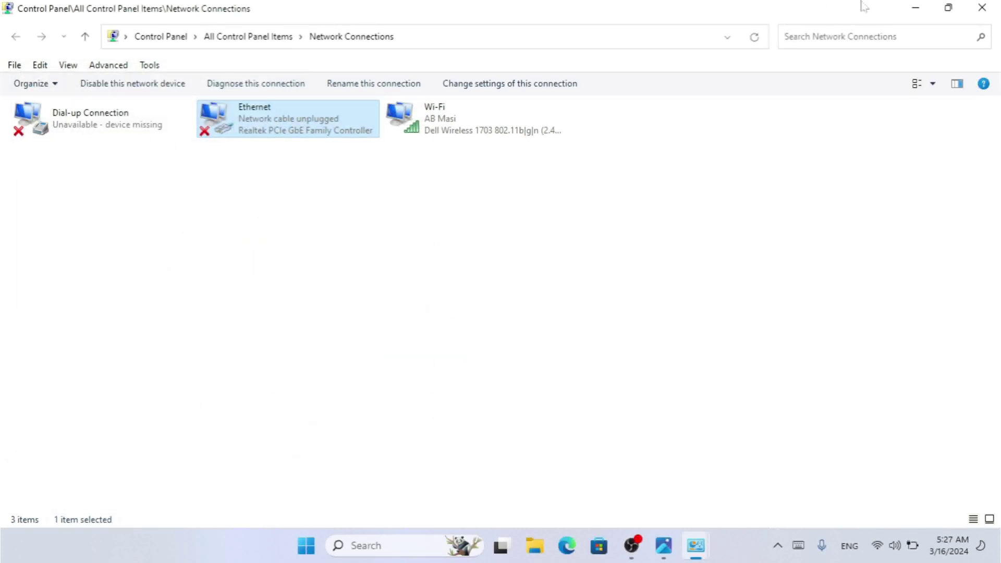
# Step: Return to the desktop by minimizing the front Network Connections window and closing the other one and the Network and Sharing Center
pyautogui.click(916, 7)
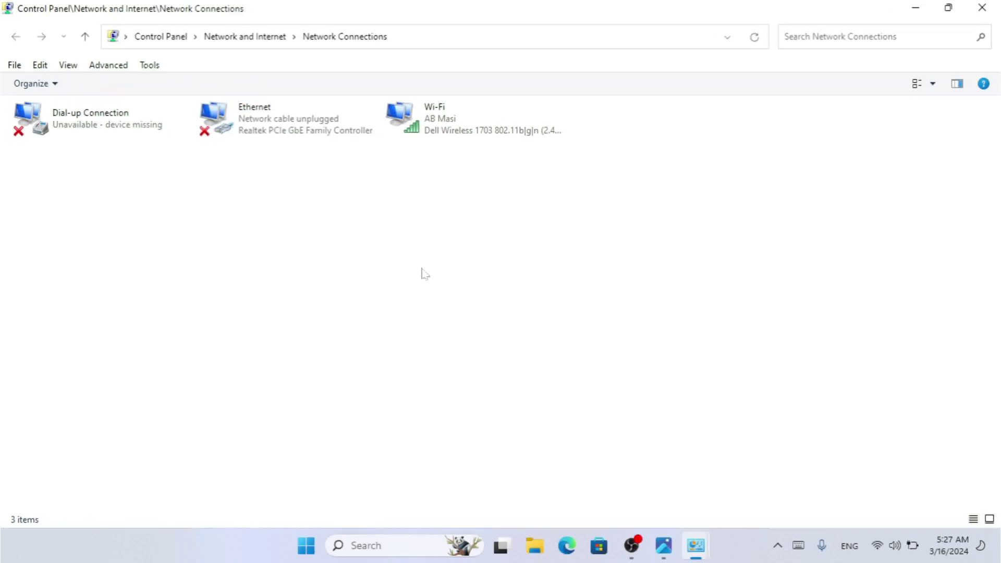
pyautogui.click(982, 8)
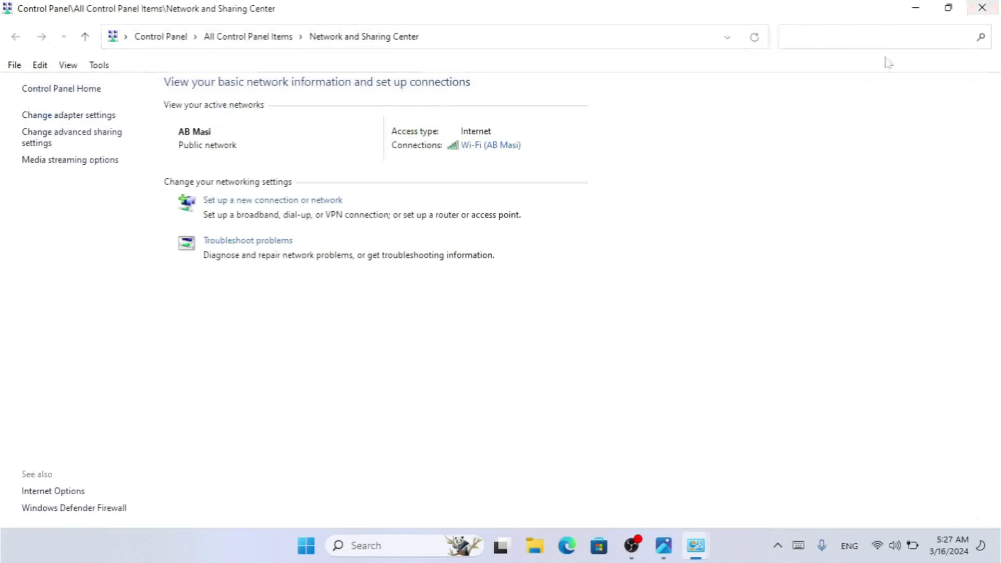
pyautogui.click(982, 7)
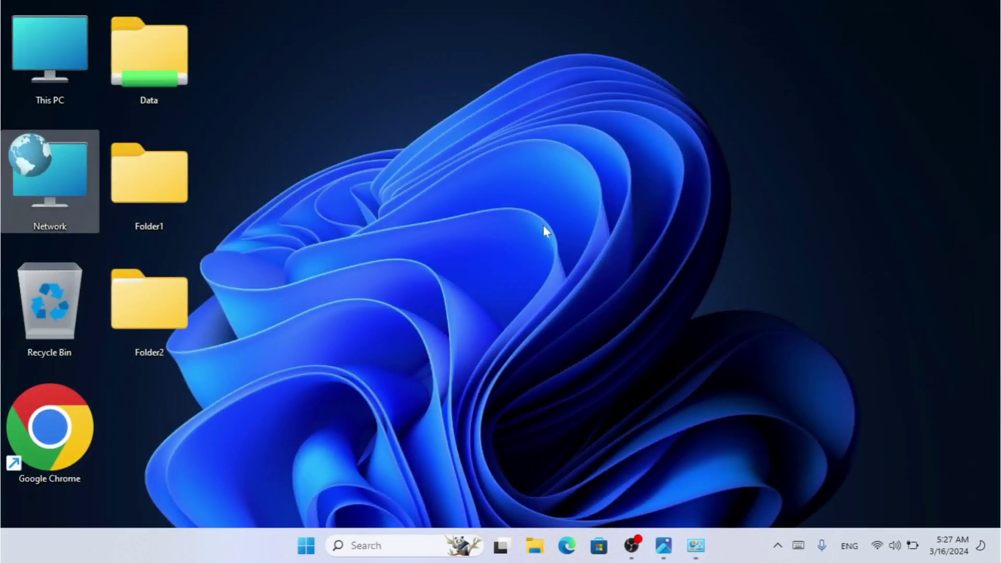